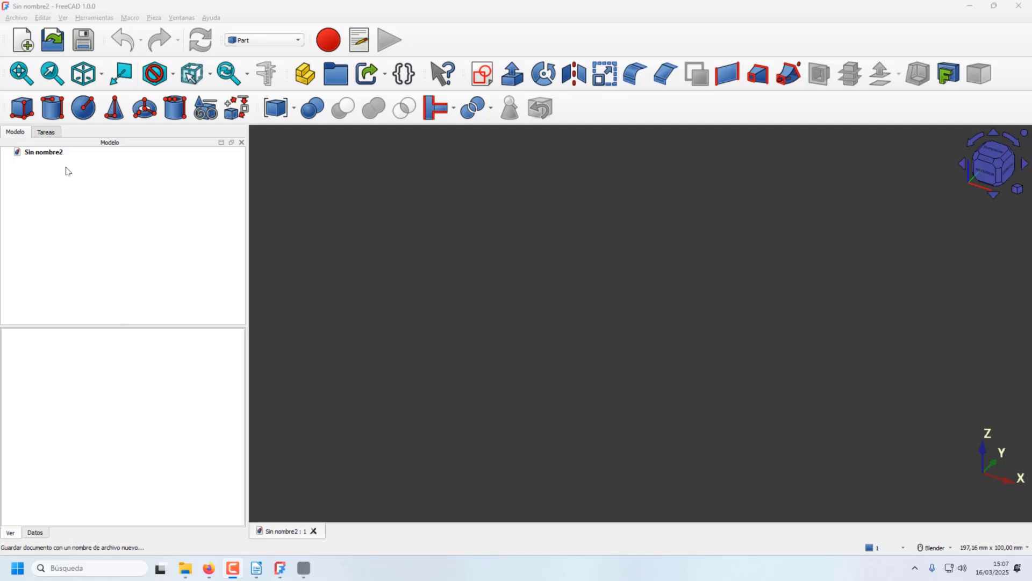
Step: Create a solid sphere and set its Angle3 to 180° to make it a half sphere
left_click(84, 109)
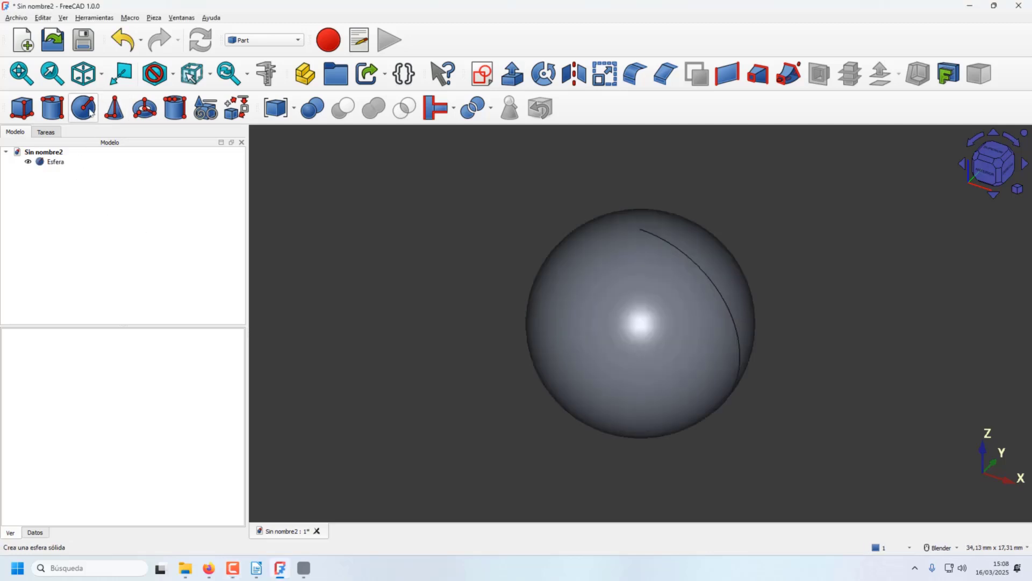
left_click(61, 162)
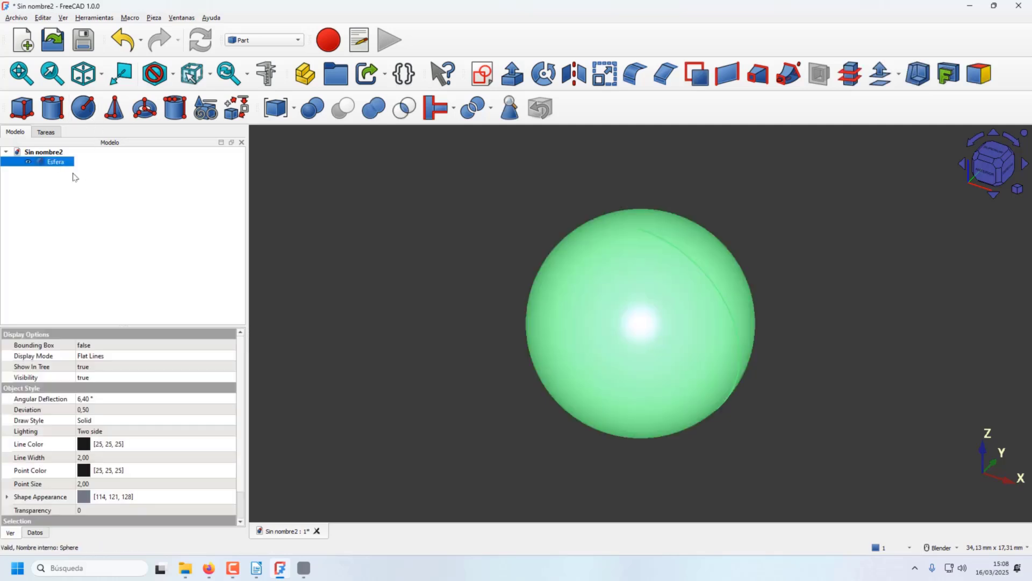
left_click(44, 538)
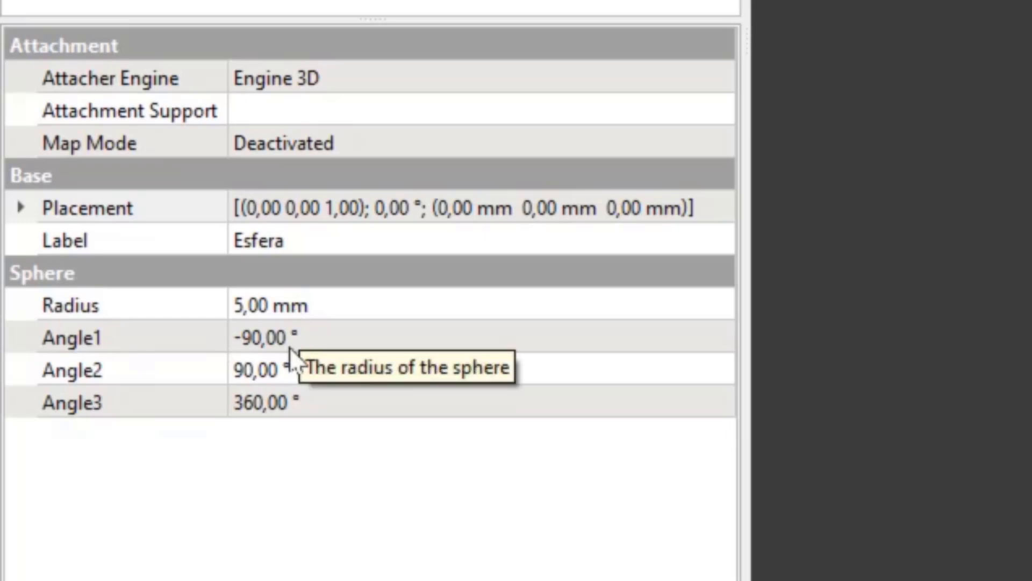
left_click(278, 409)
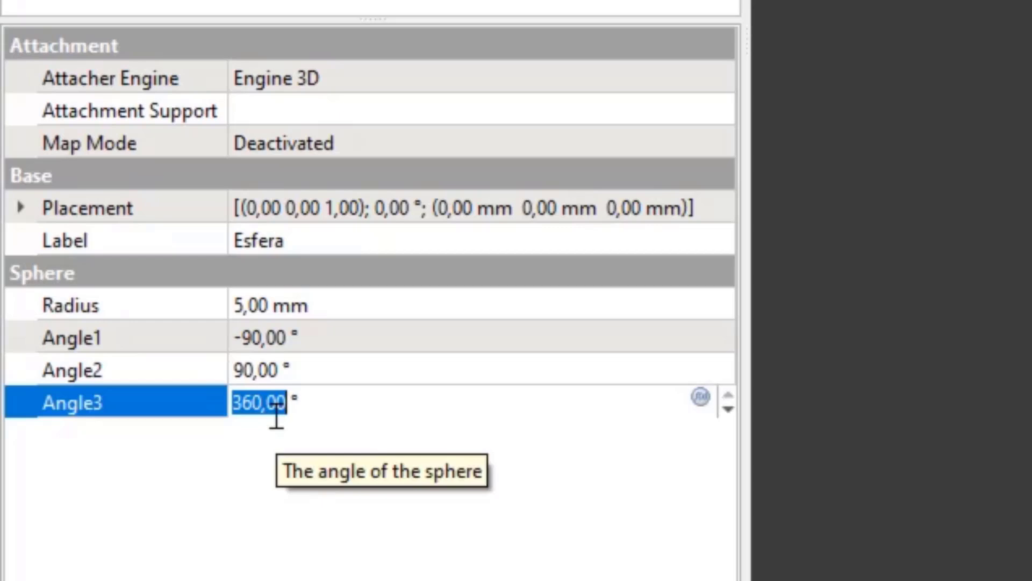
type("180")
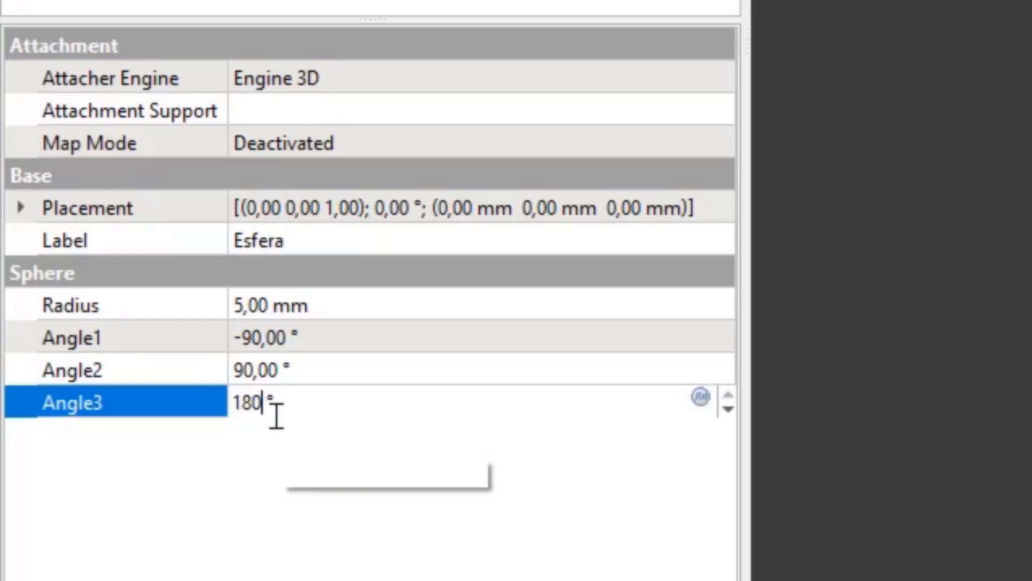
key("Return")
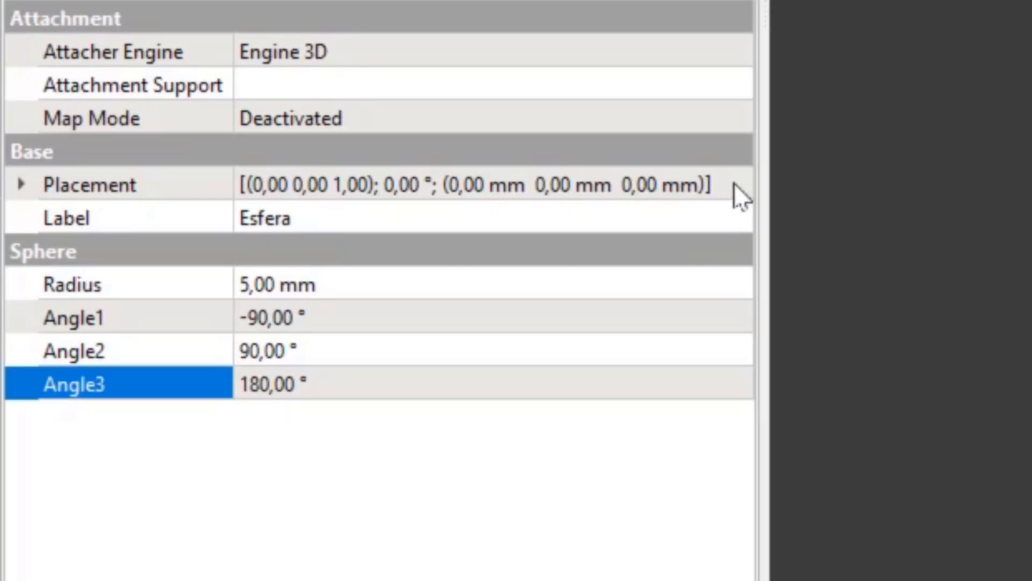
Step: Rotate the half sphere -90° around the X axis through its placement so the flat face points up
left_click(741, 196)
left_click(740, 196)
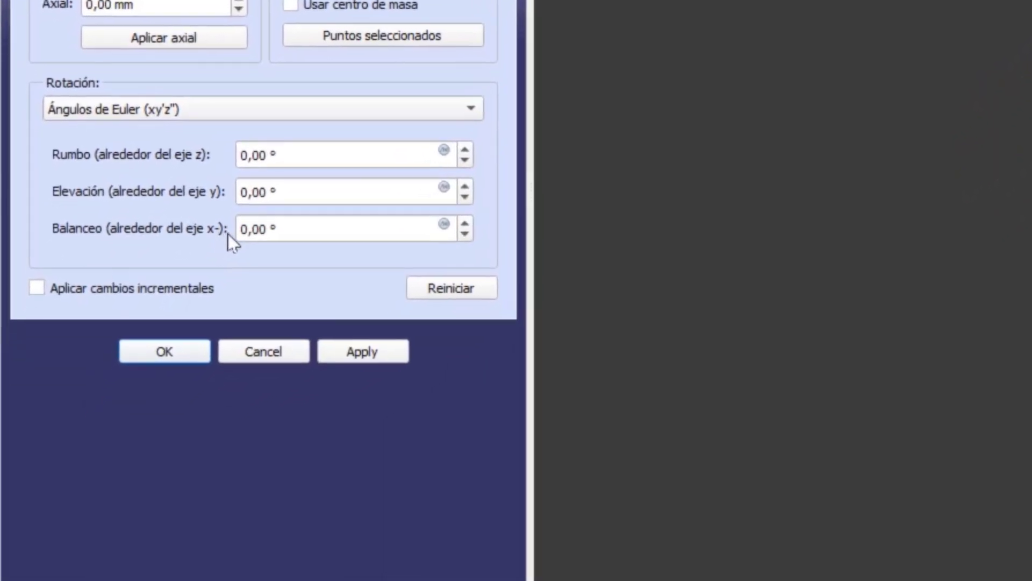
triple_click(277, 231)
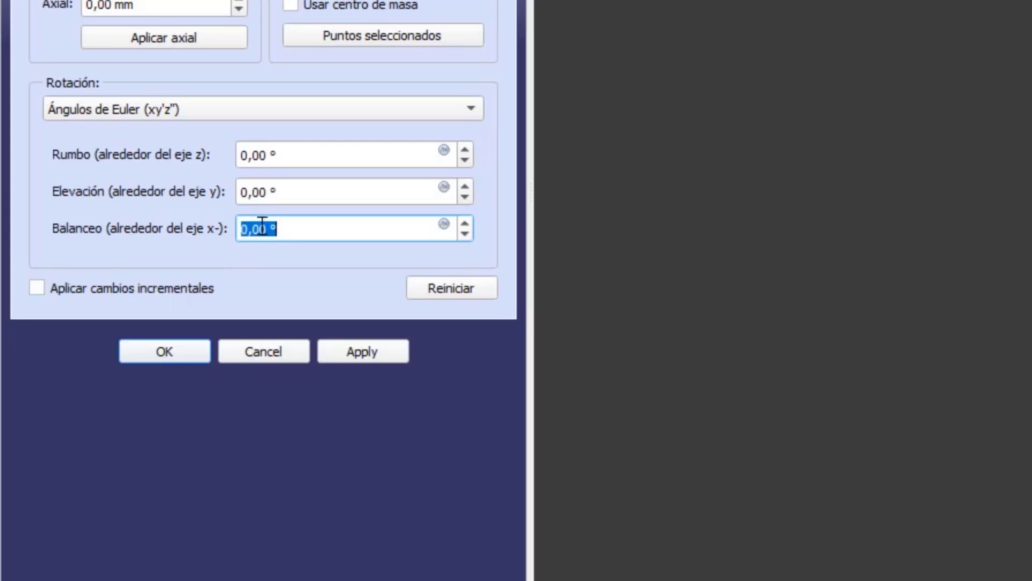
type("-90")
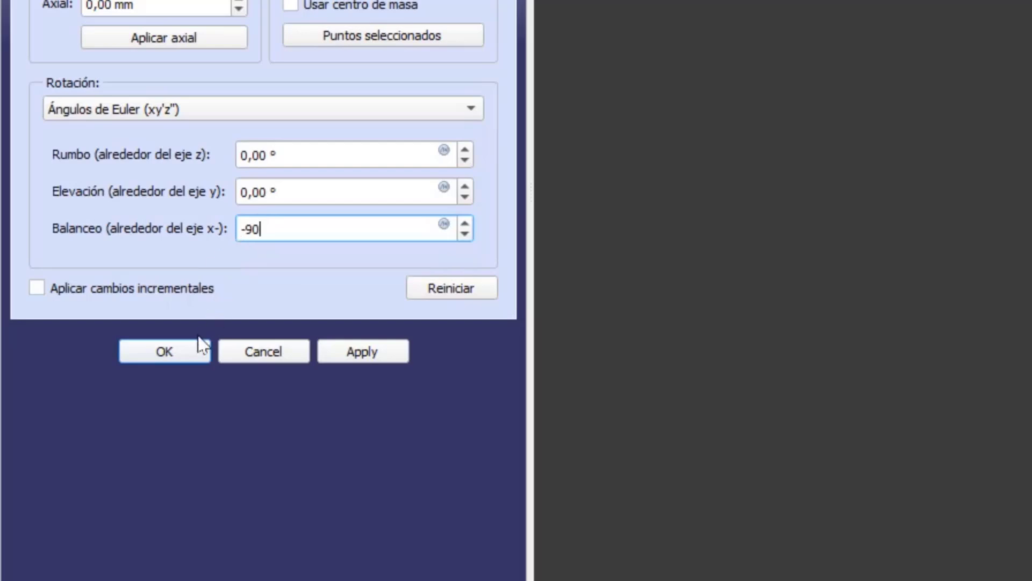
left_click(179, 356)
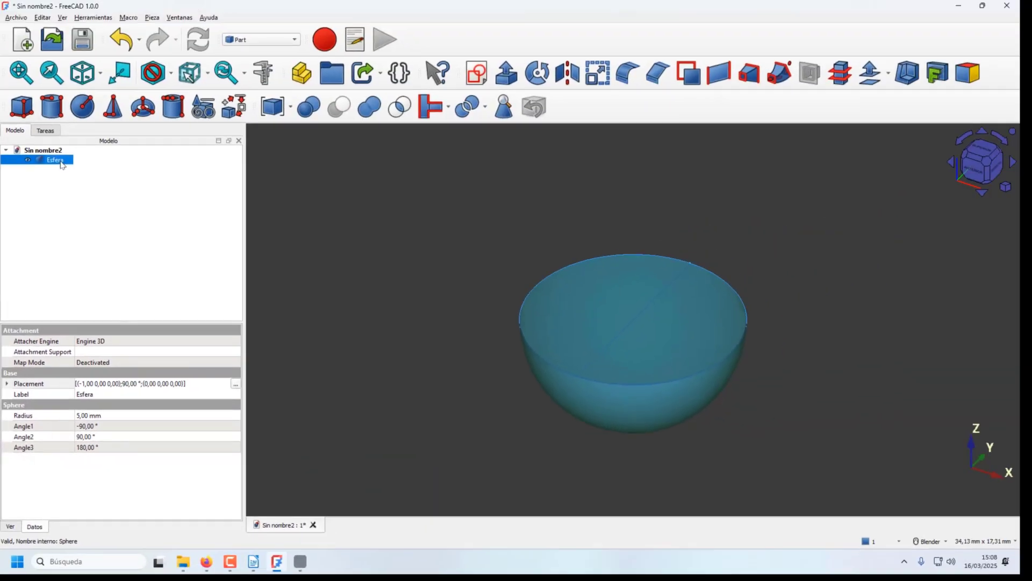
Step: Rename the half sphere's label as Comedero
left_click(98, 396)
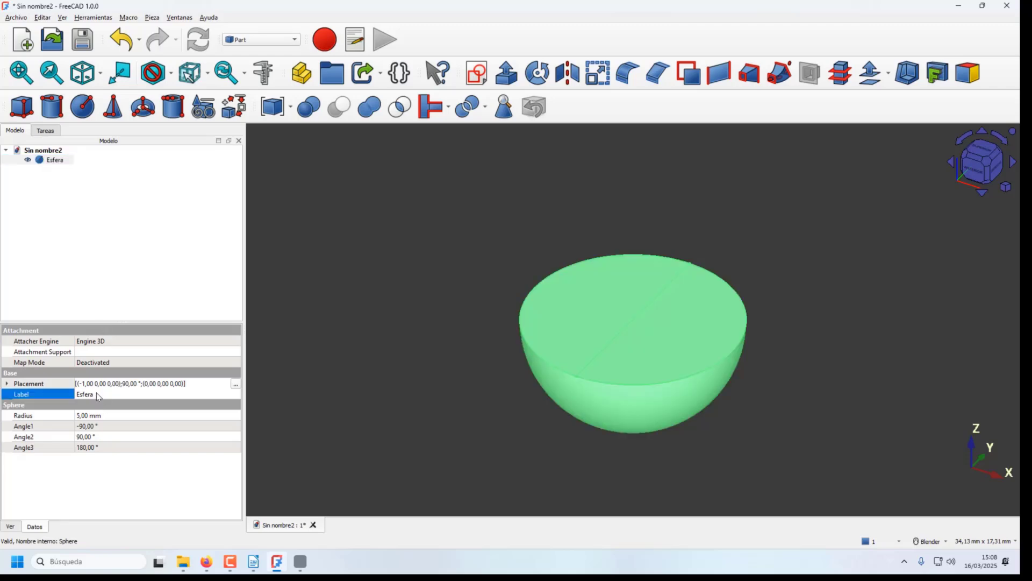
left_click(97, 393)
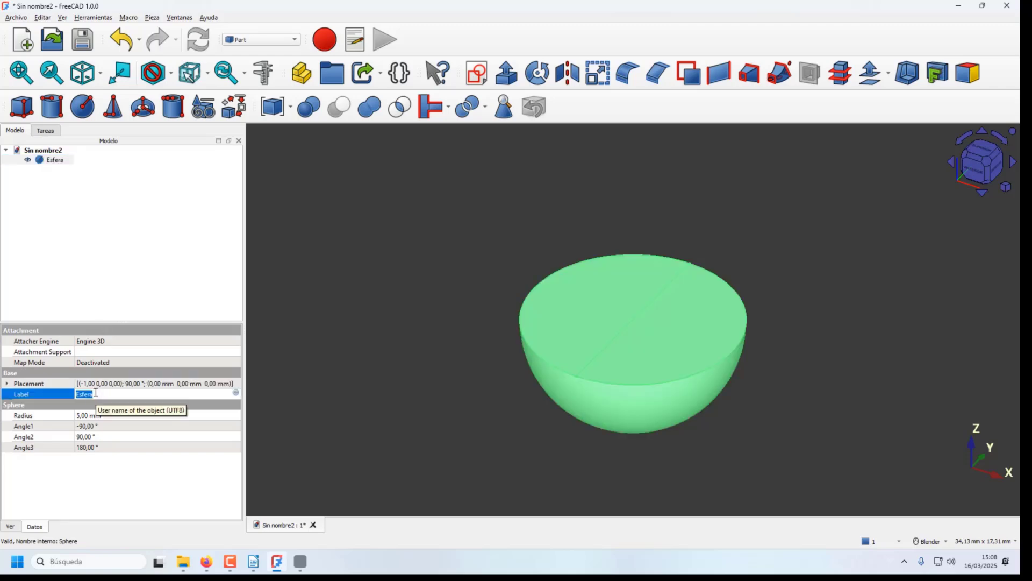
type("Comedero")
left_click(121, 221)
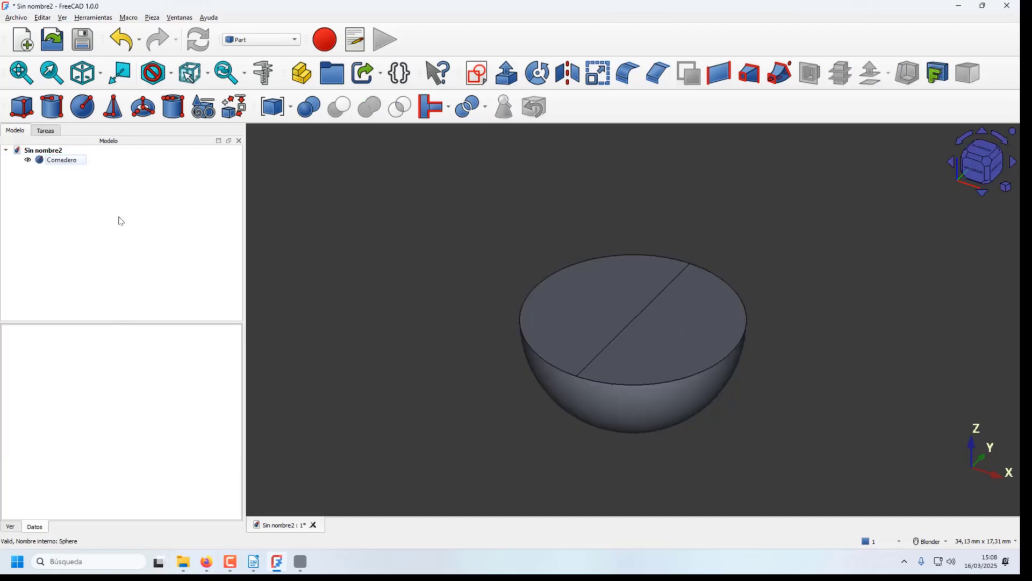
Step: Add a second solid sphere and set its radius to 4,5 mm
left_click(83, 107)
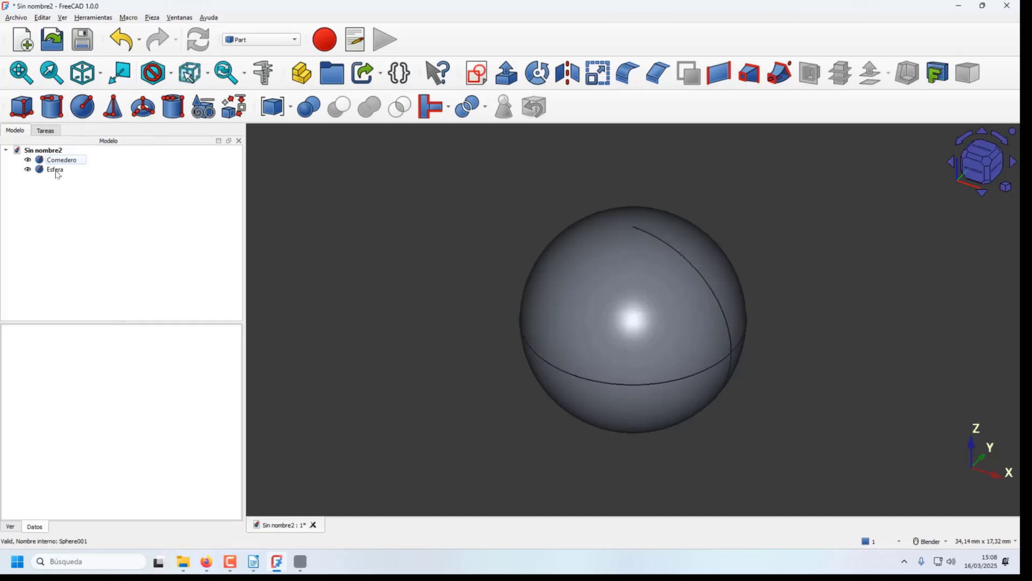
left_click(56, 171)
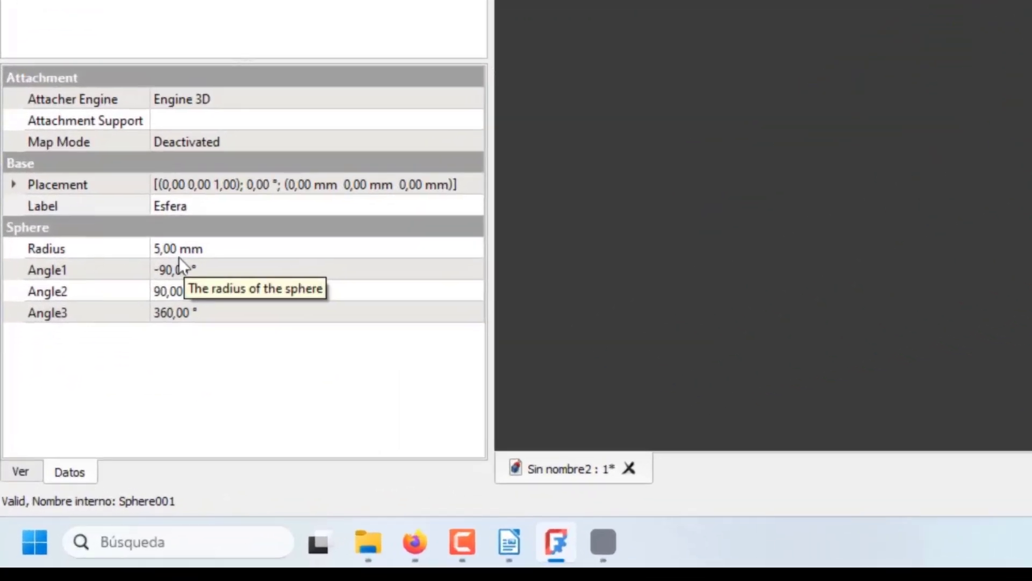
left_click(82, 417)
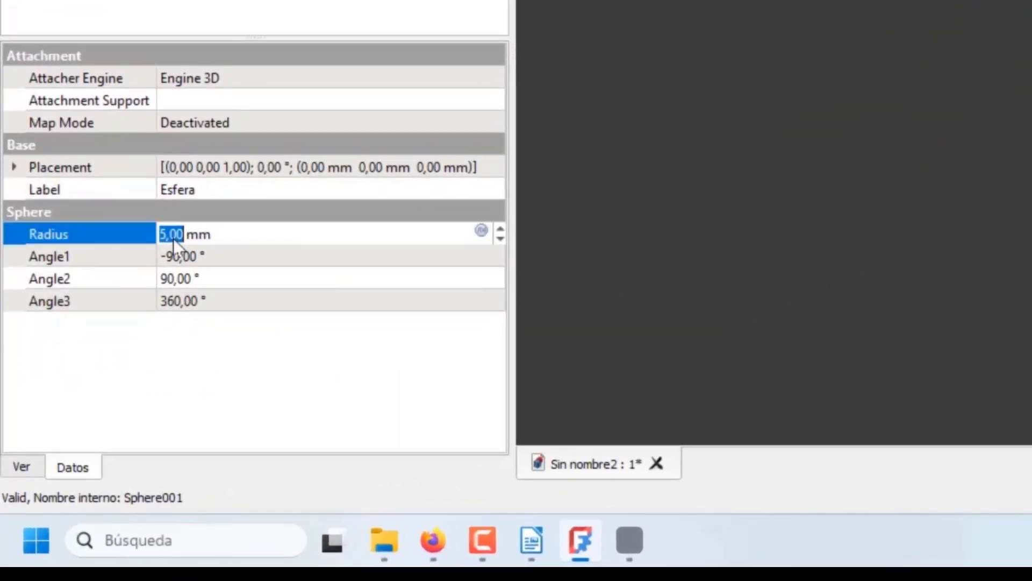
type("4,5")
key("Return")
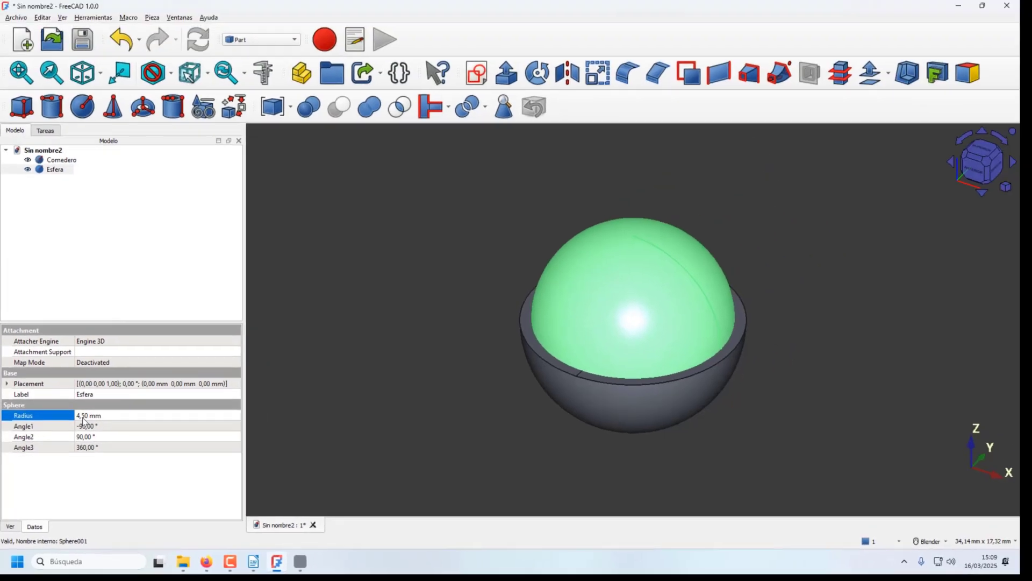
Step: Rename the inner sphere's label as Vaciado del comedero
left_click(65, 171)
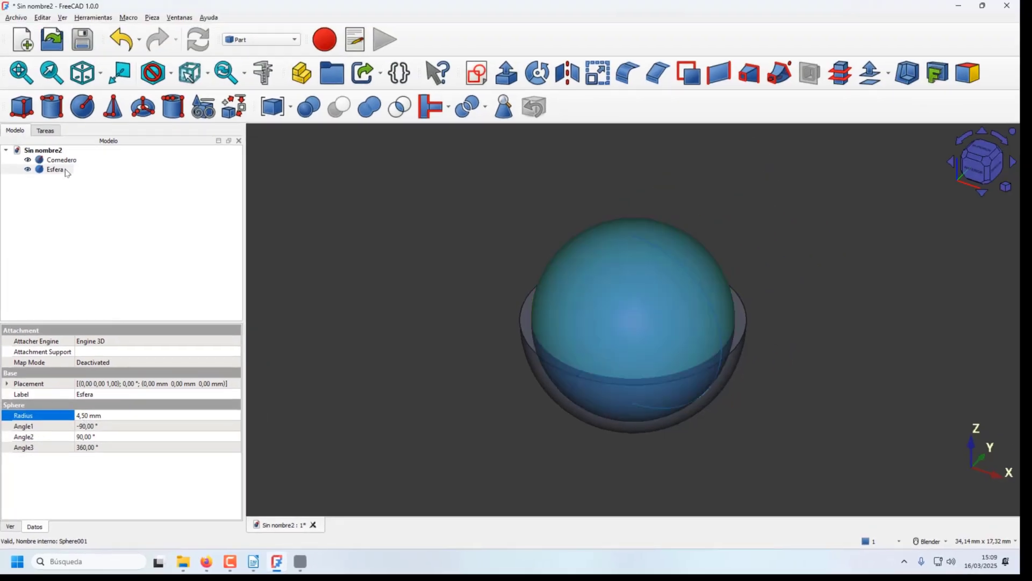
right_click(66, 173)
left_click(48, 200)
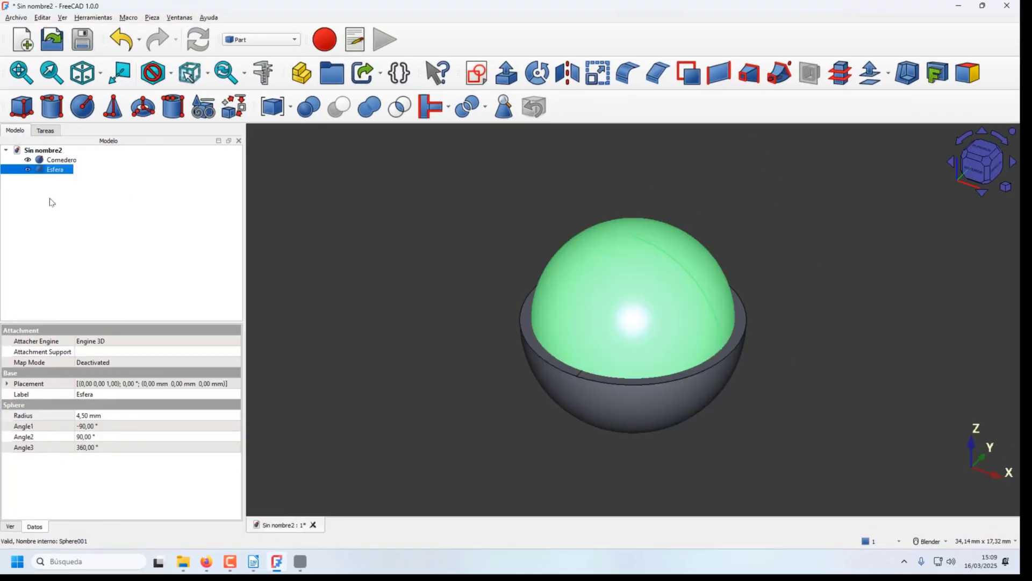
left_click(99, 280)
left_click(62, 171)
left_click(66, 160)
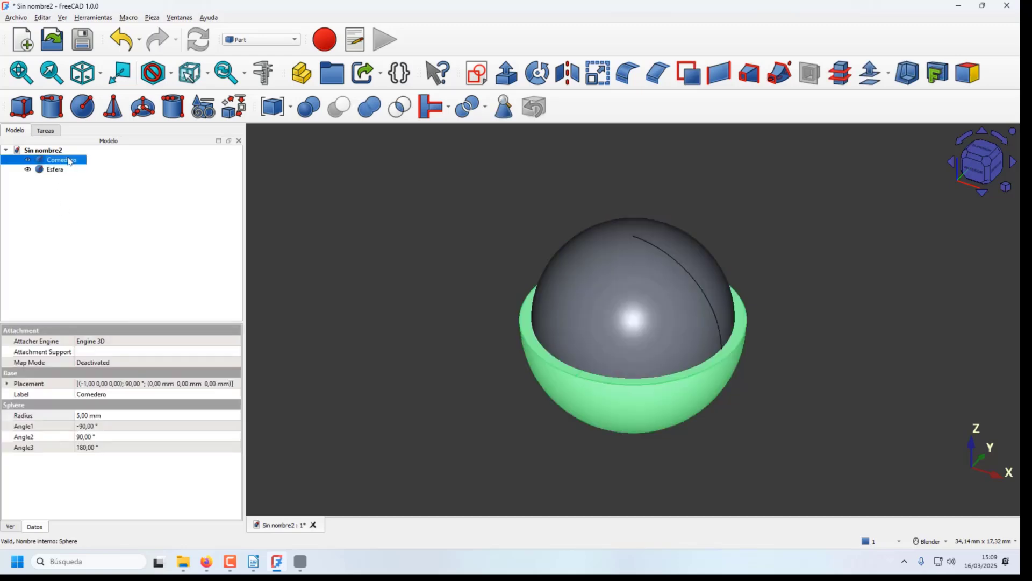
left_click(60, 171)
left_click(106, 393)
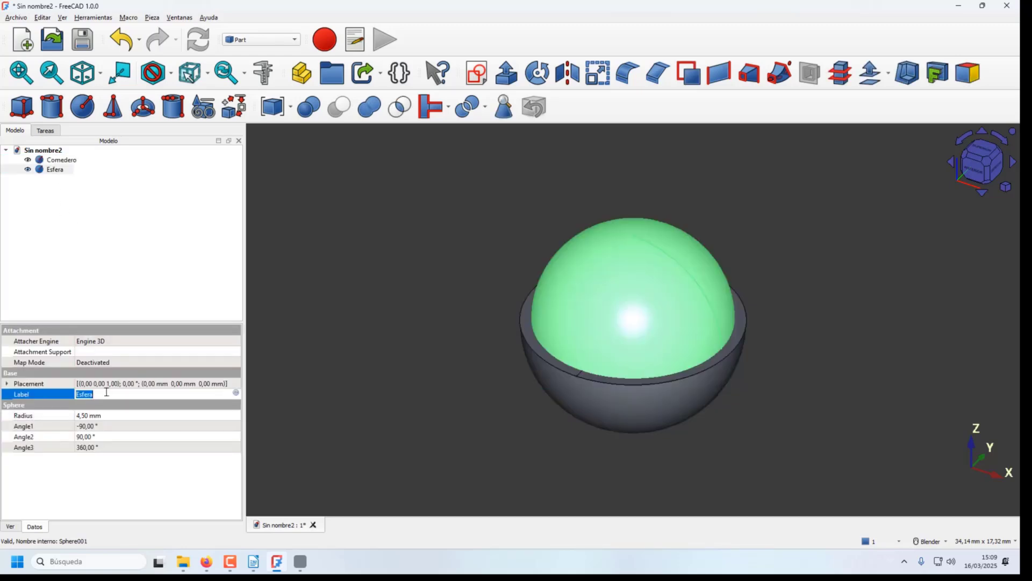
type("Vacia")
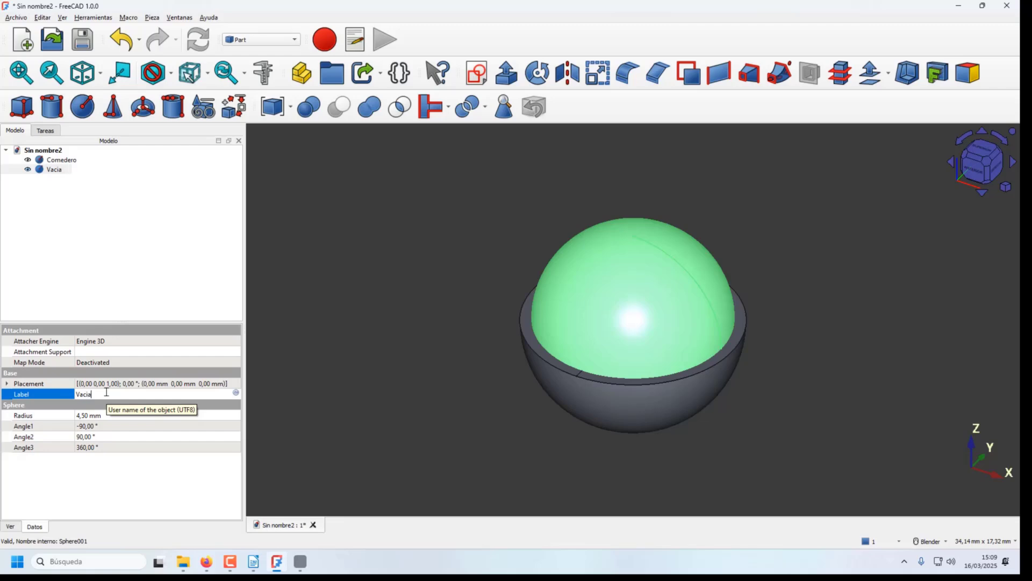
type("do del comede")
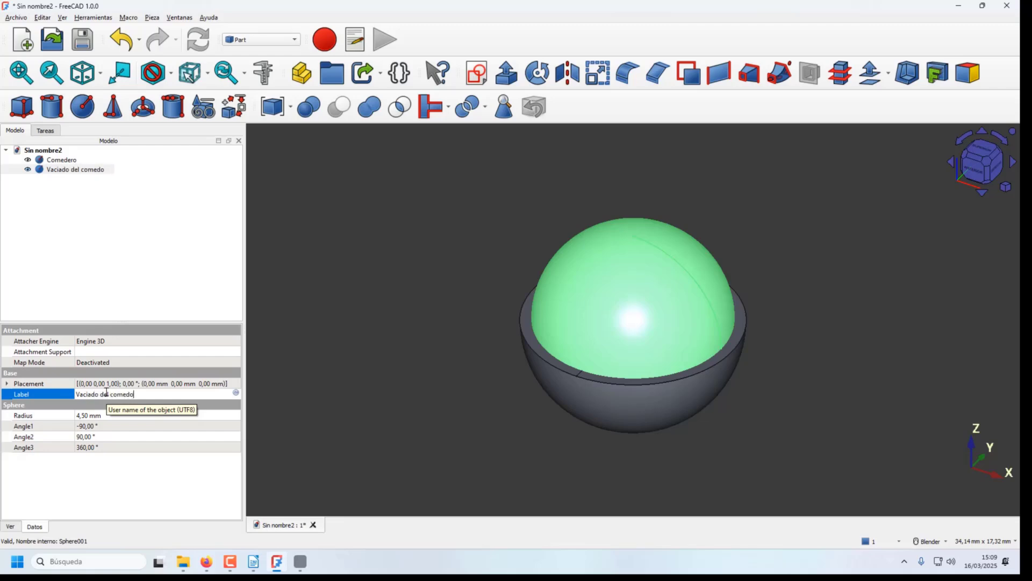
type("ro")
left_click(76, 222)
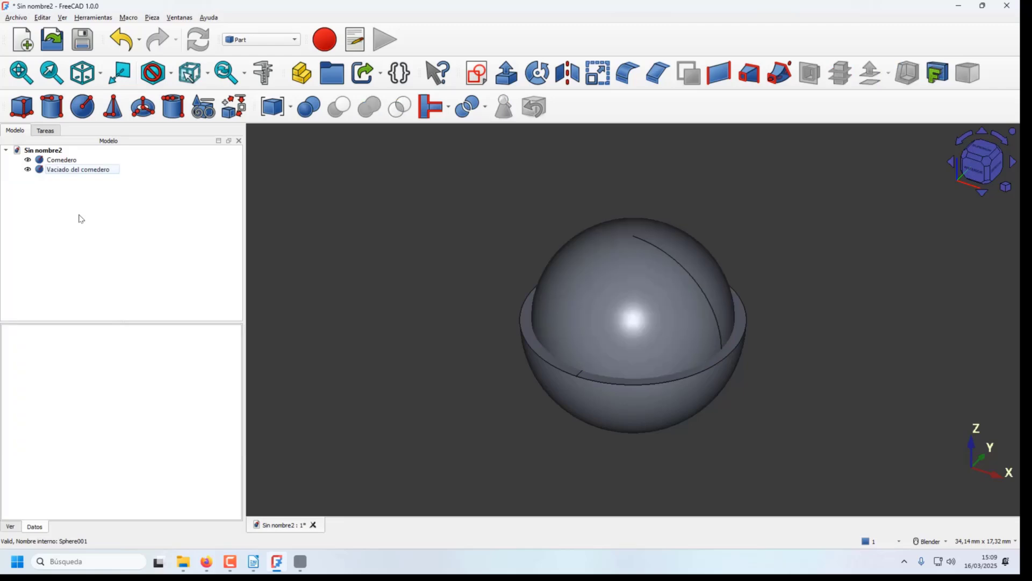
Step: Add a solid cube and set its length to 5 mm, width to 5 mm and height to 1 mm
left_click(26, 109)
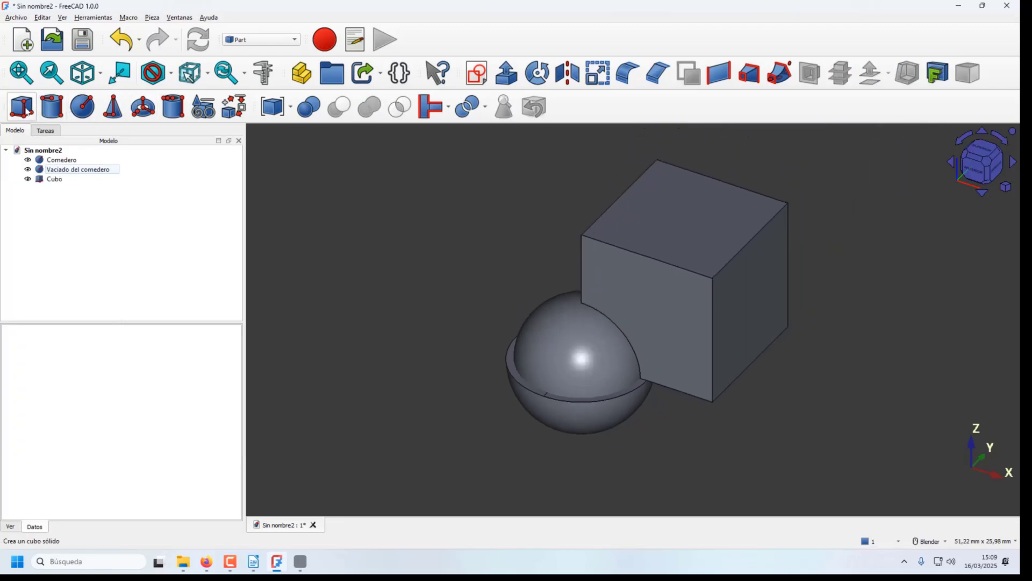
left_click(57, 180)
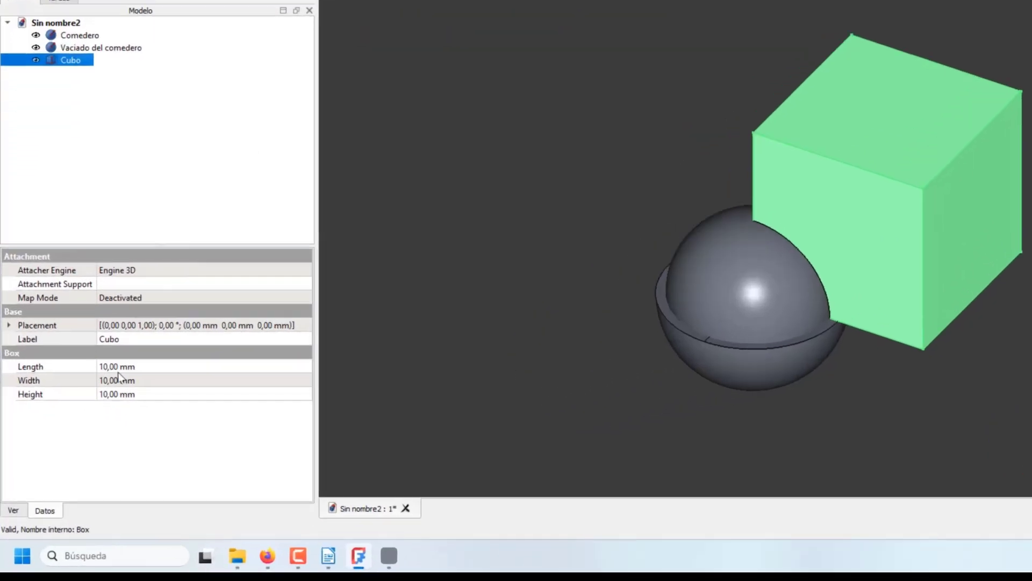
left_click(89, 415)
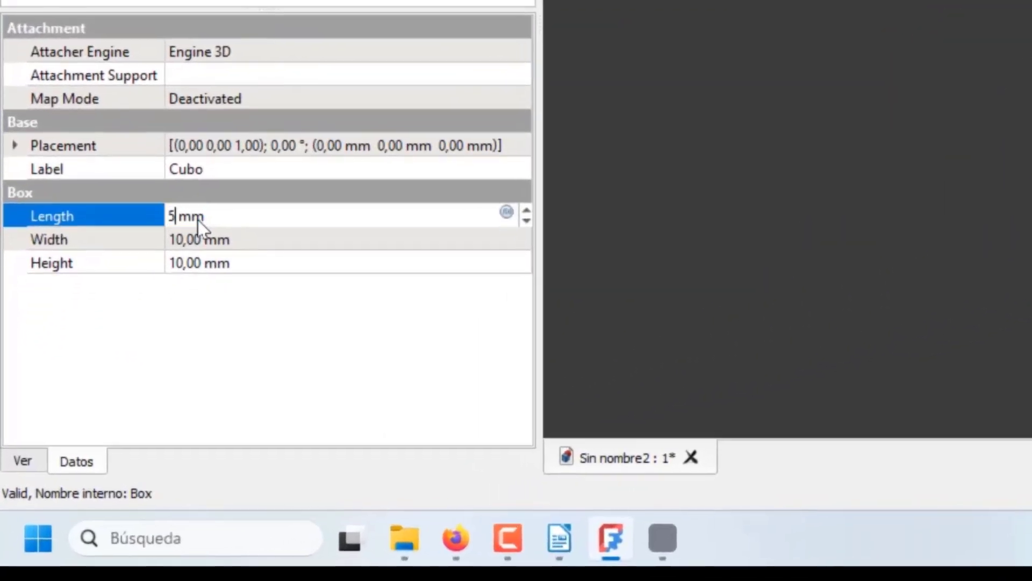
left_click(198, 241)
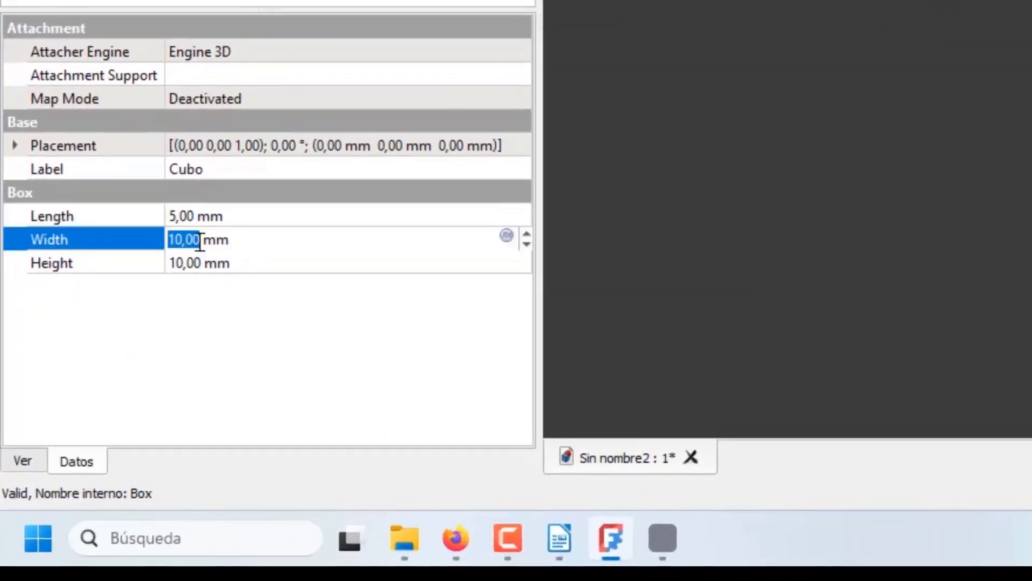
type("5")
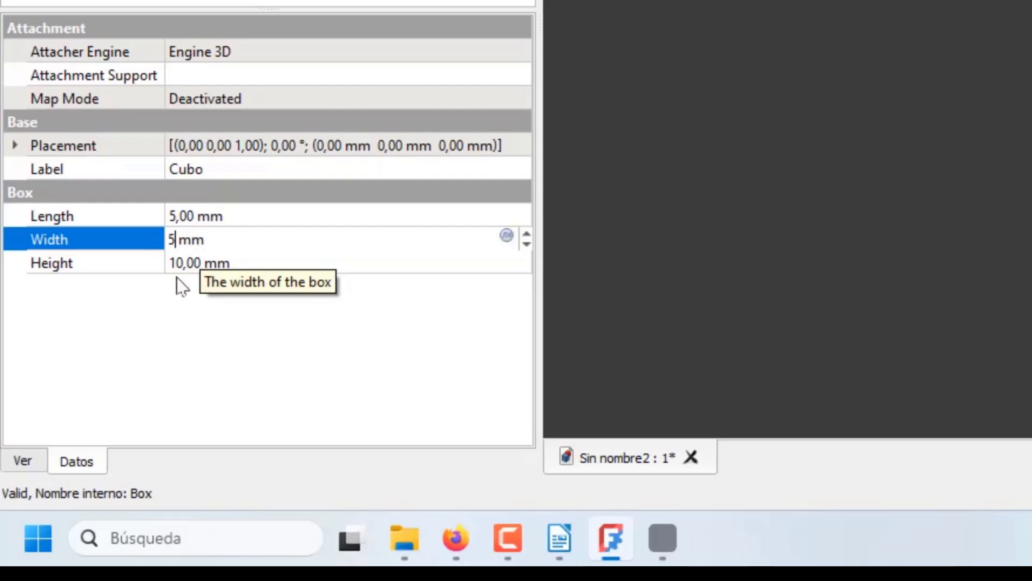
left_click(194, 261)
type("1")
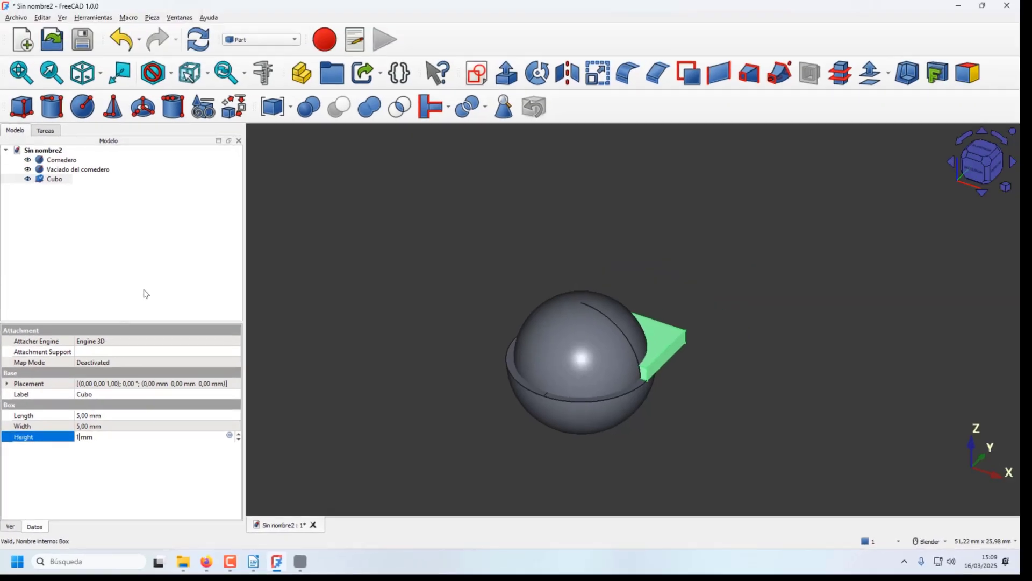
left_click(175, 233)
Step: Position the cube under the bowl with a placement translation of X -2,5, Y -2,5 and Z -5,5 mm
left_click(54, 180)
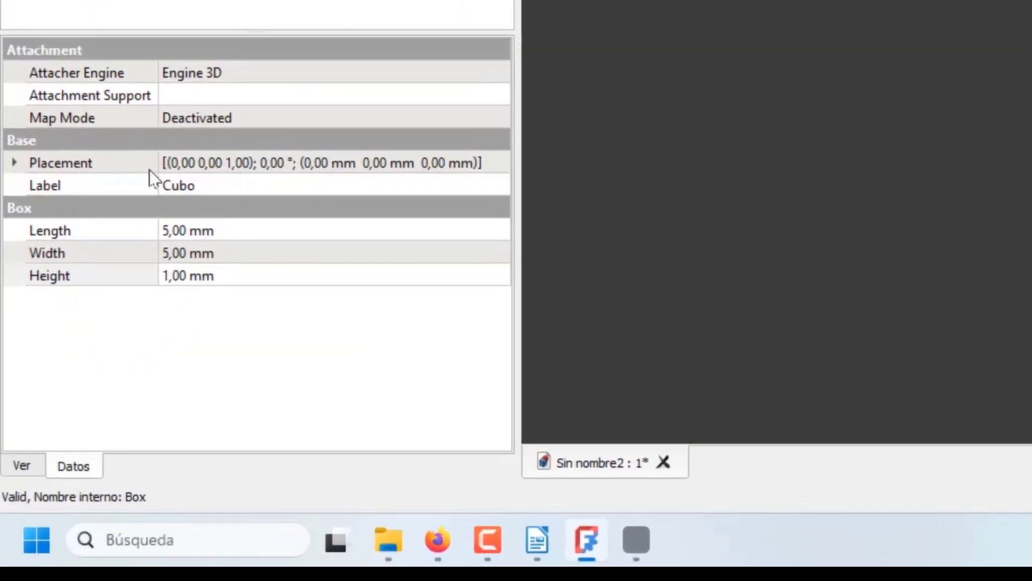
left_click(504, 158)
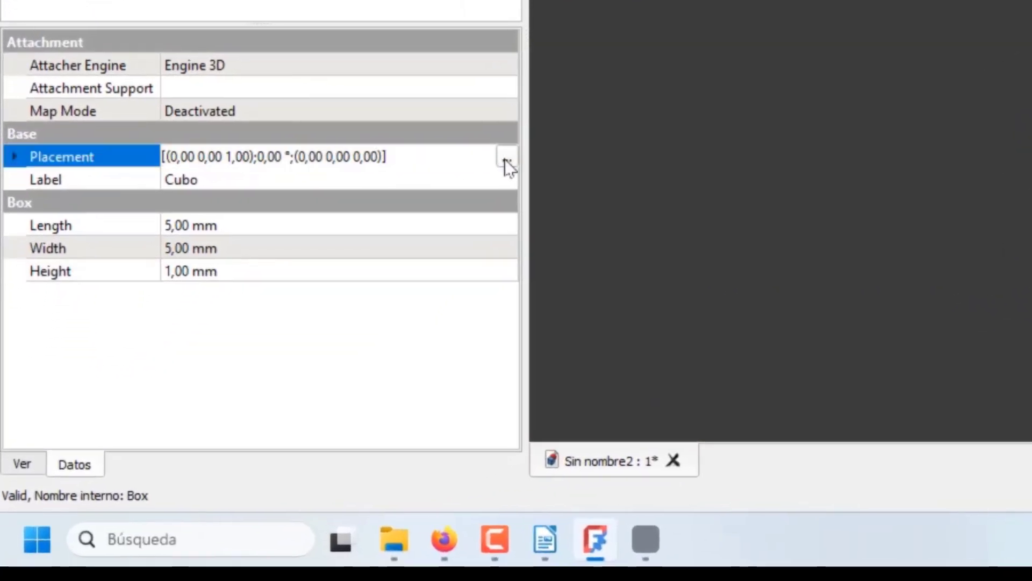
left_click(505, 157)
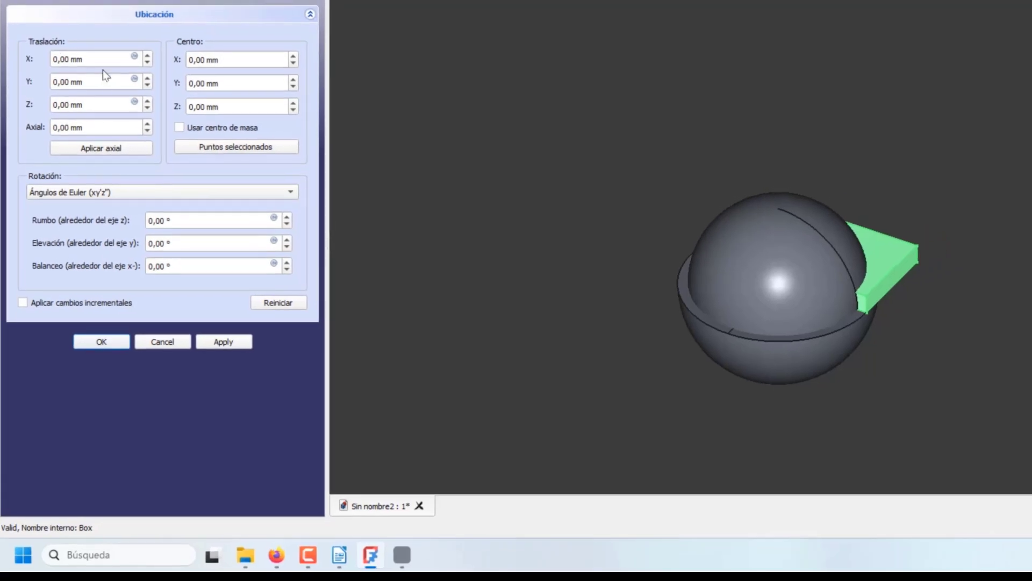
left_click_drag(82, 61, 30, 62)
type("-2,5")
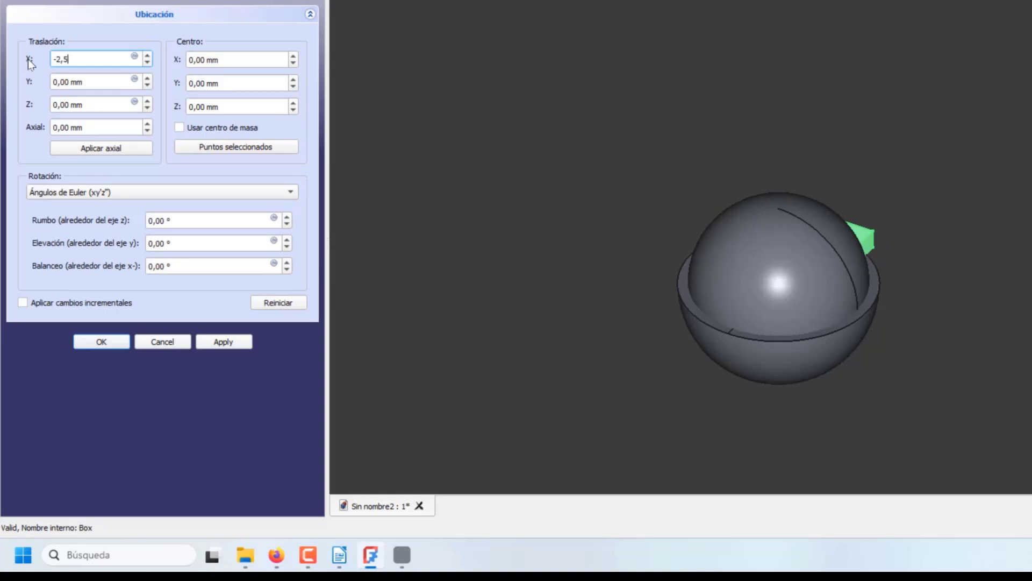
left_click(63, 81)
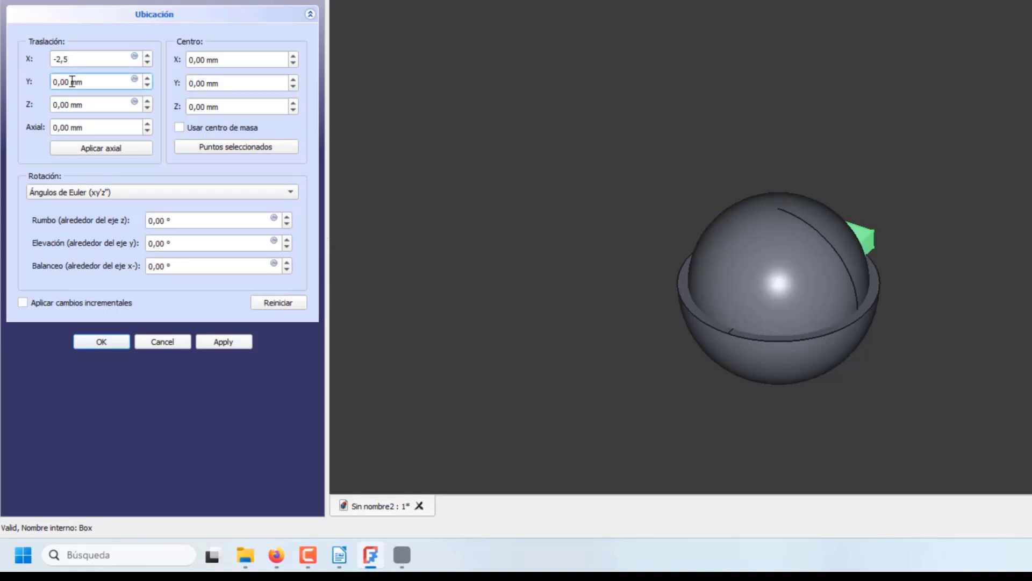
triple_click(85, 80)
type("-2,5")
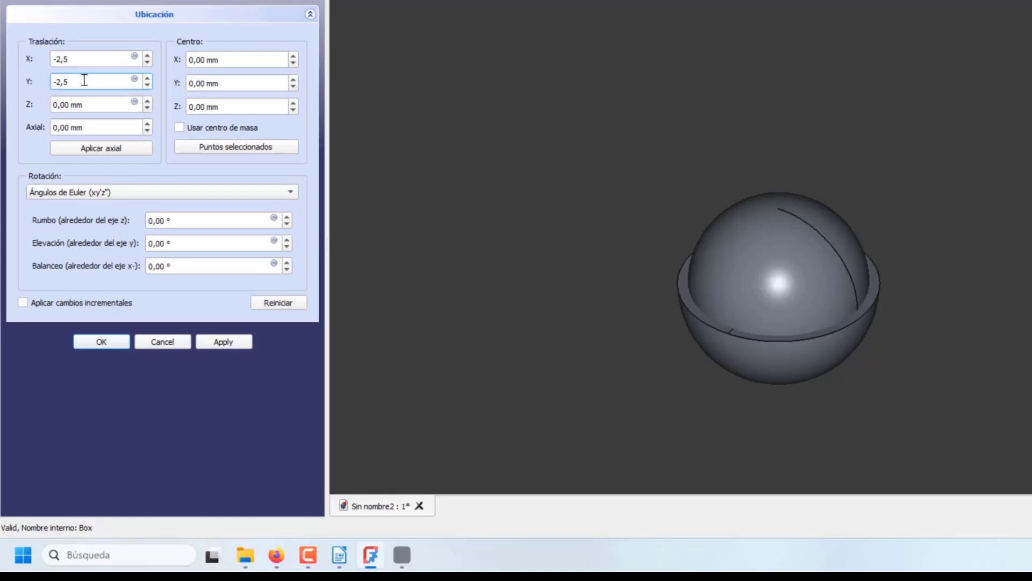
left_click(87, 104)
triple_click(64, 103)
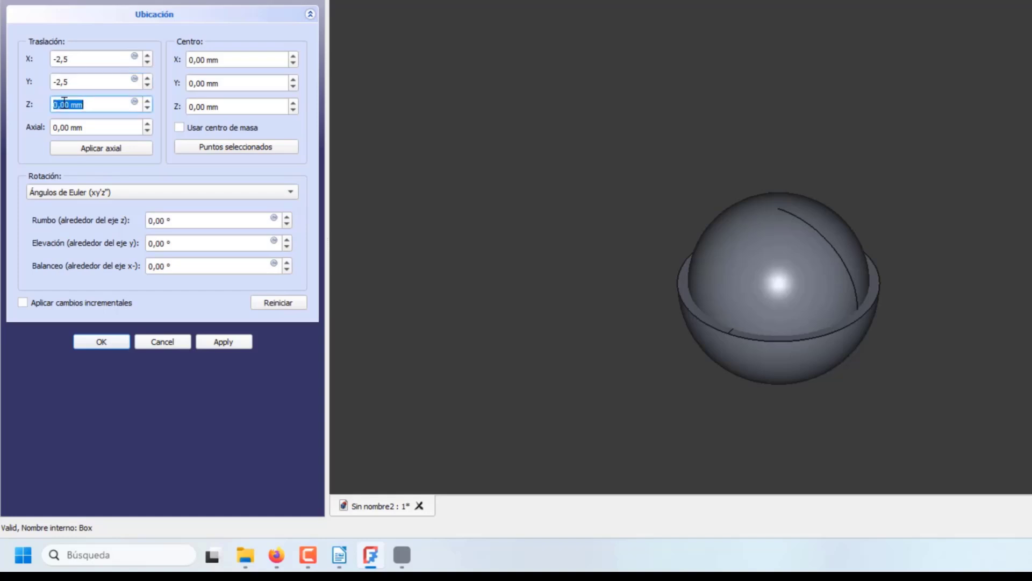
type("-5")
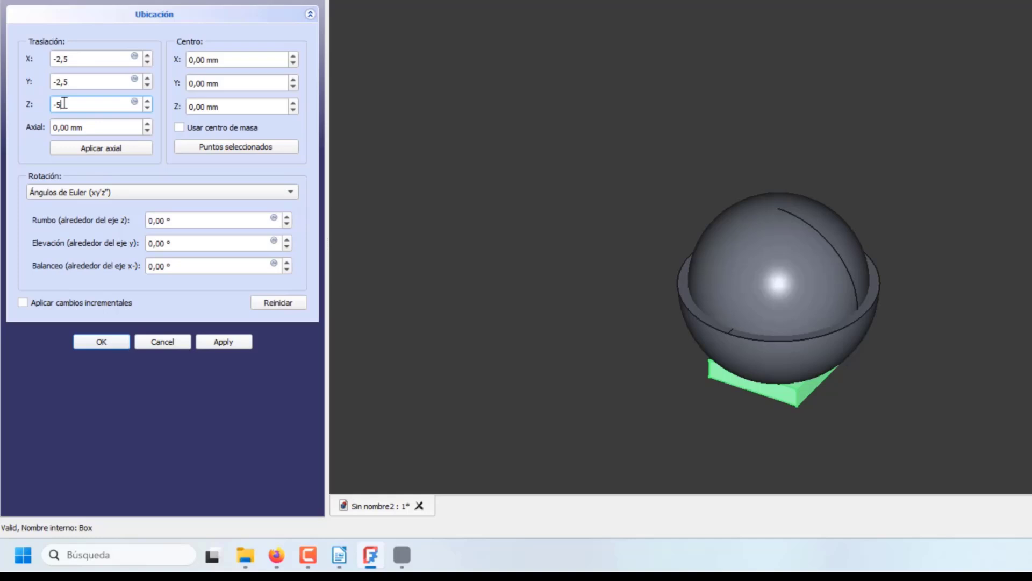
type(",5")
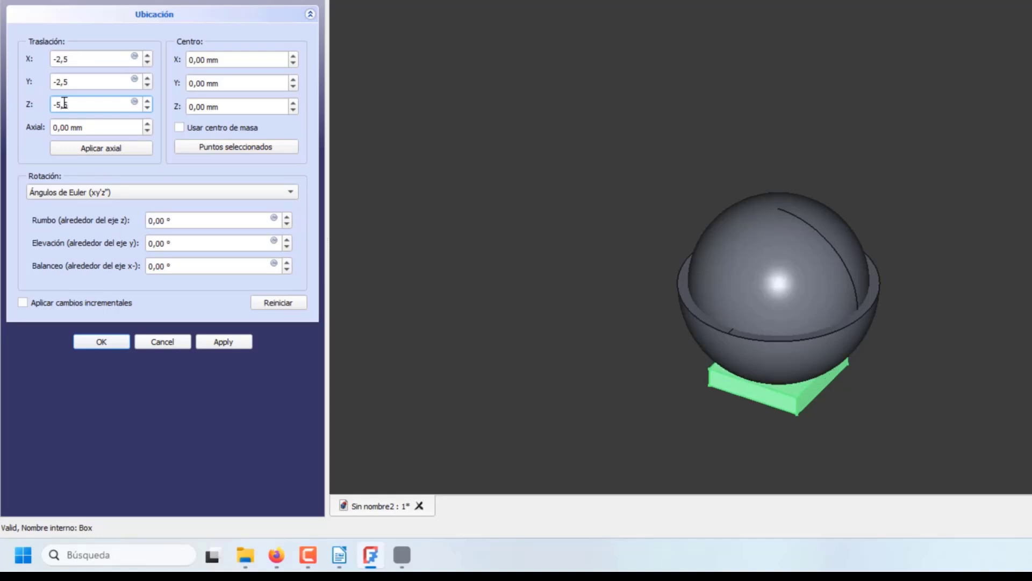
left_click(111, 342)
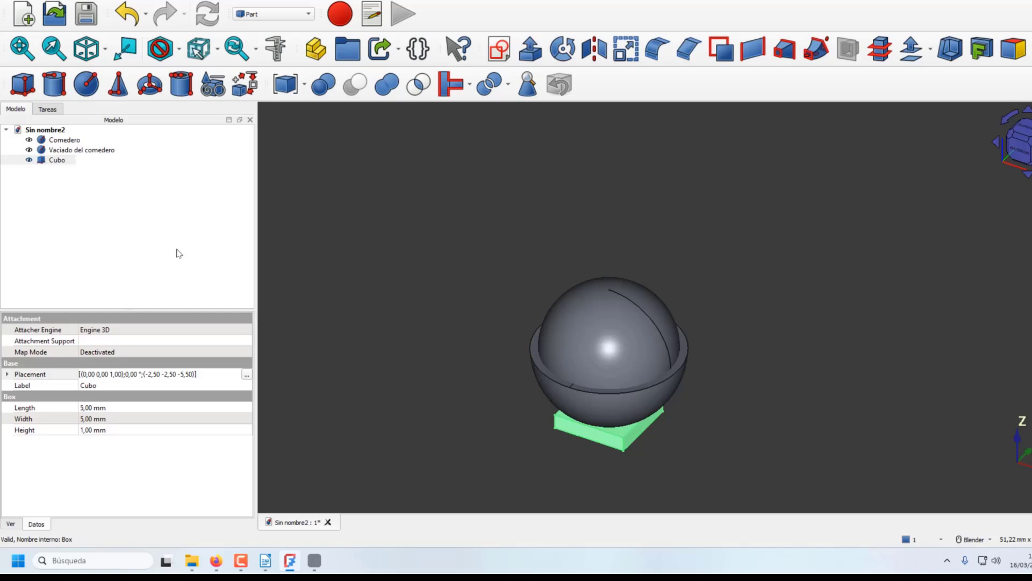
Step: Hollow the bowl by cutting the Vaciado del comedero sphere from the Comedero half sphere
scroll(456, 387, "up", 2)
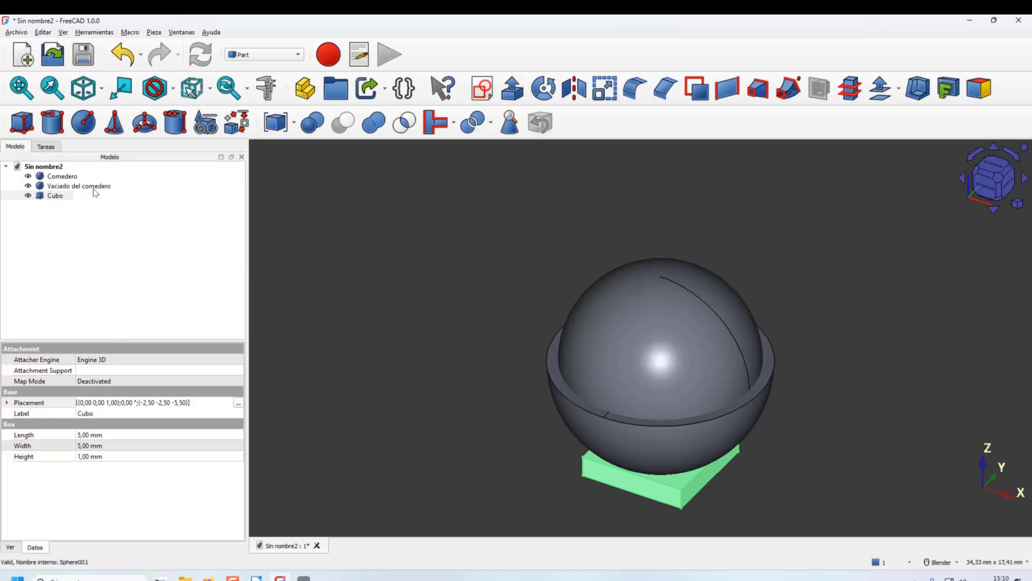
left_click(73, 180)
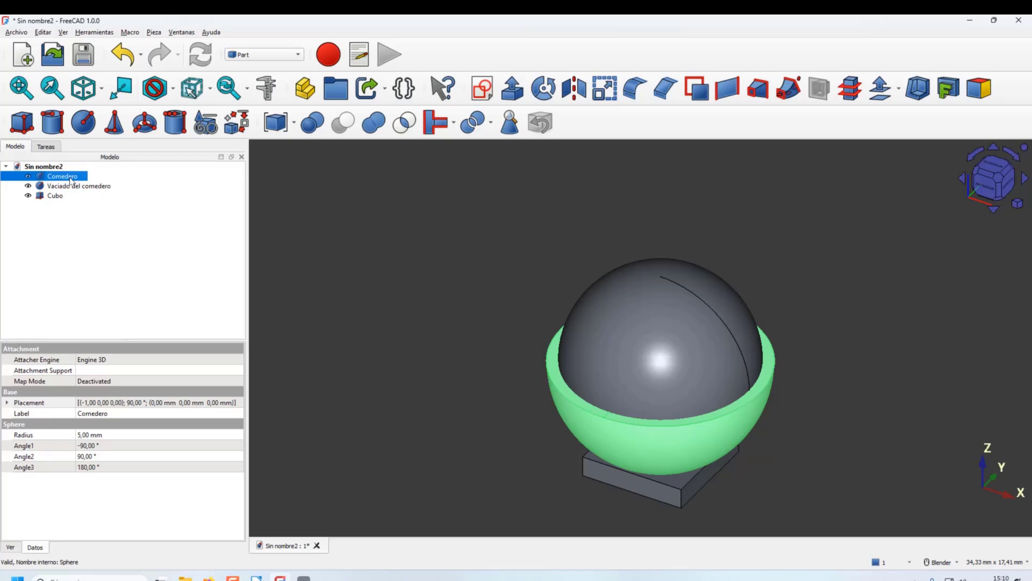
left_click(76, 187, "ctrl")
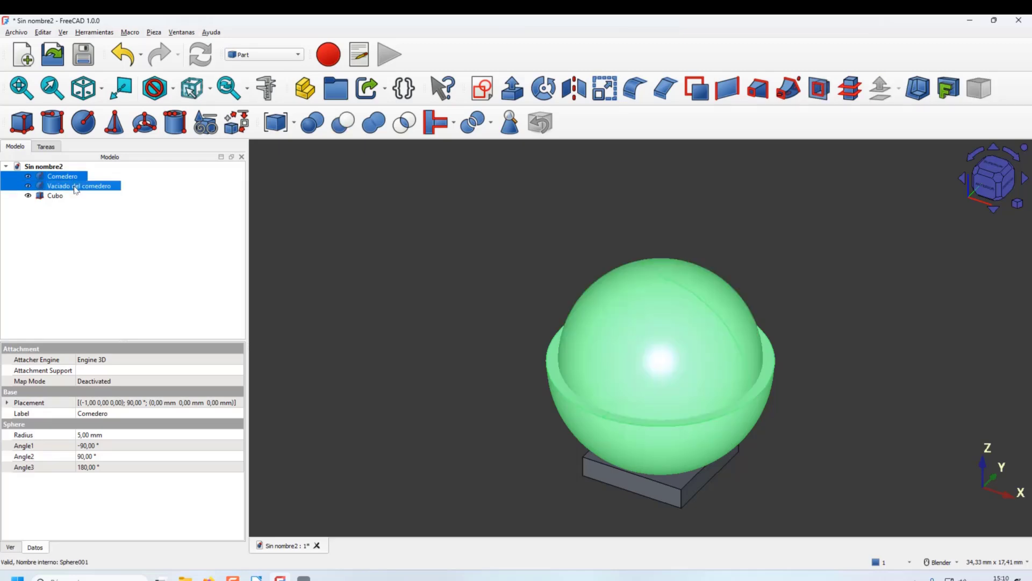
left_click(353, 128)
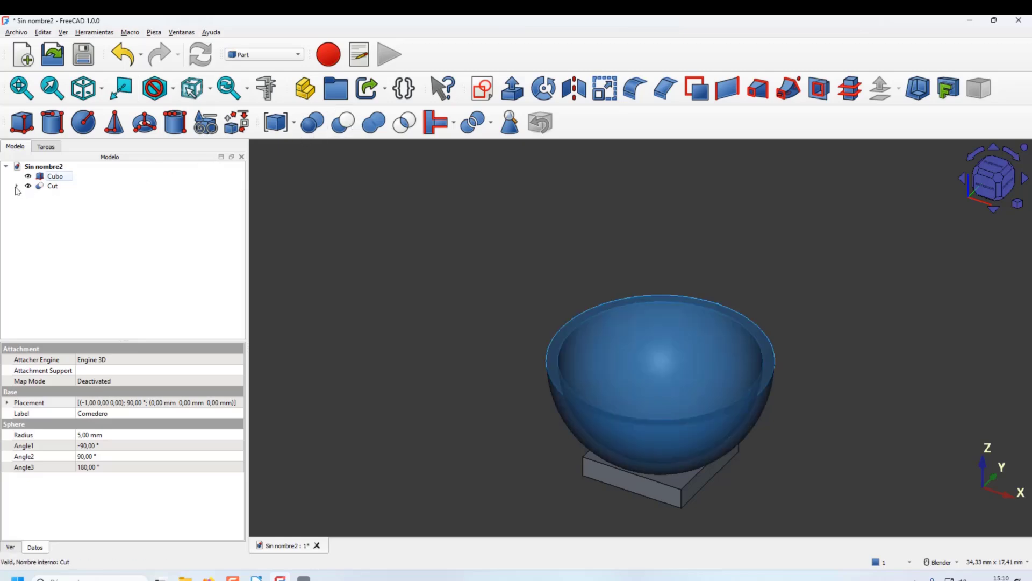
Step: Examine the two source spheres nested under the cut, and hide and reshow the hollowed bowl
left_click(57, 187)
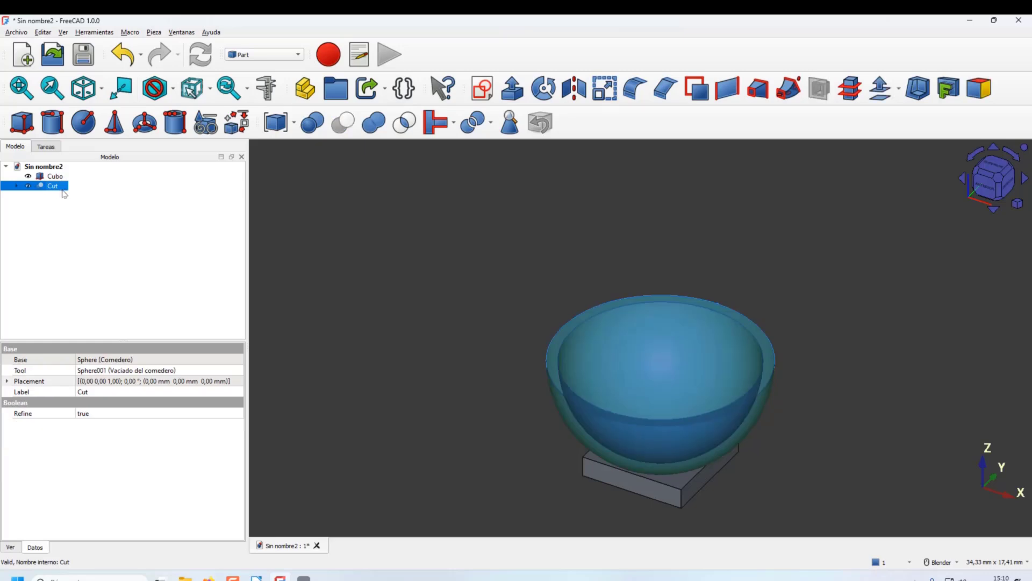
left_click(17, 186)
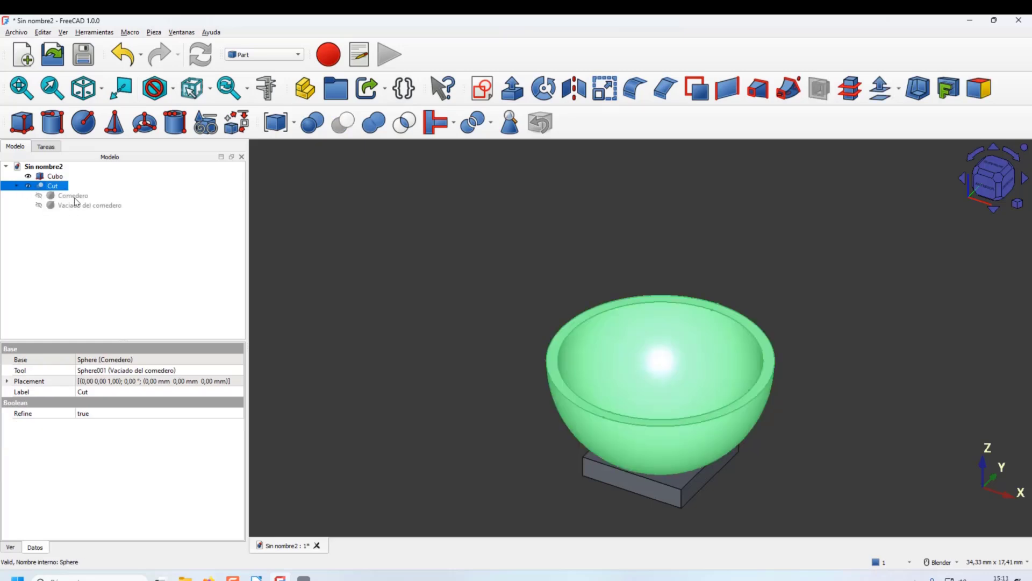
left_click(31, 187)
left_click(30, 187)
left_click(76, 196)
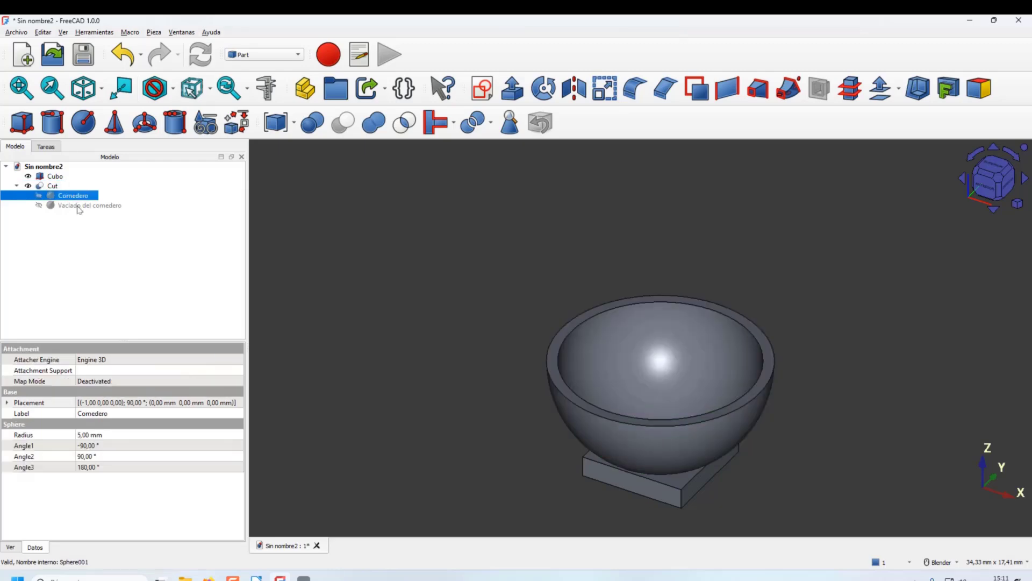
left_click(78, 206)
left_click(53, 186)
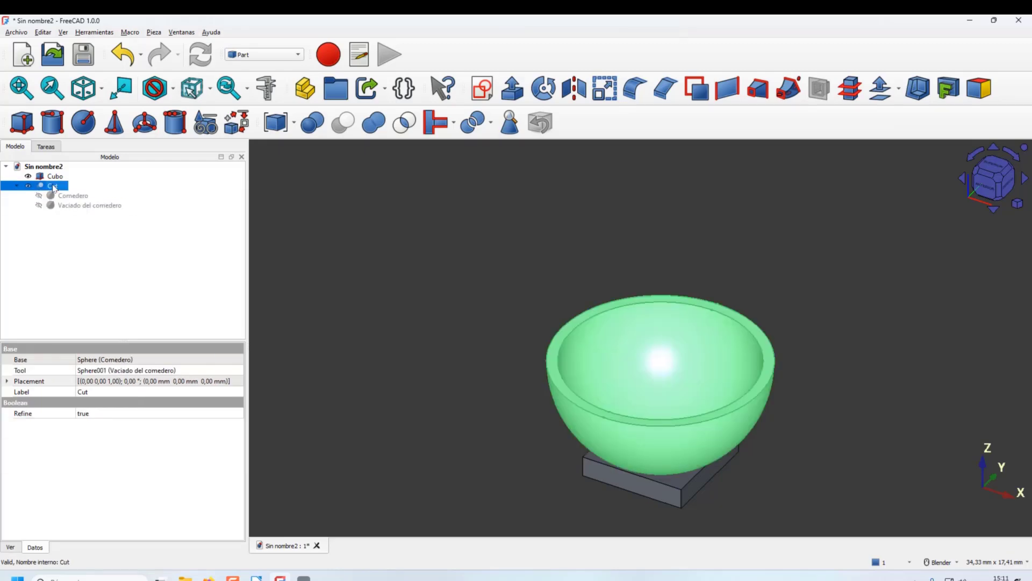
key("space")
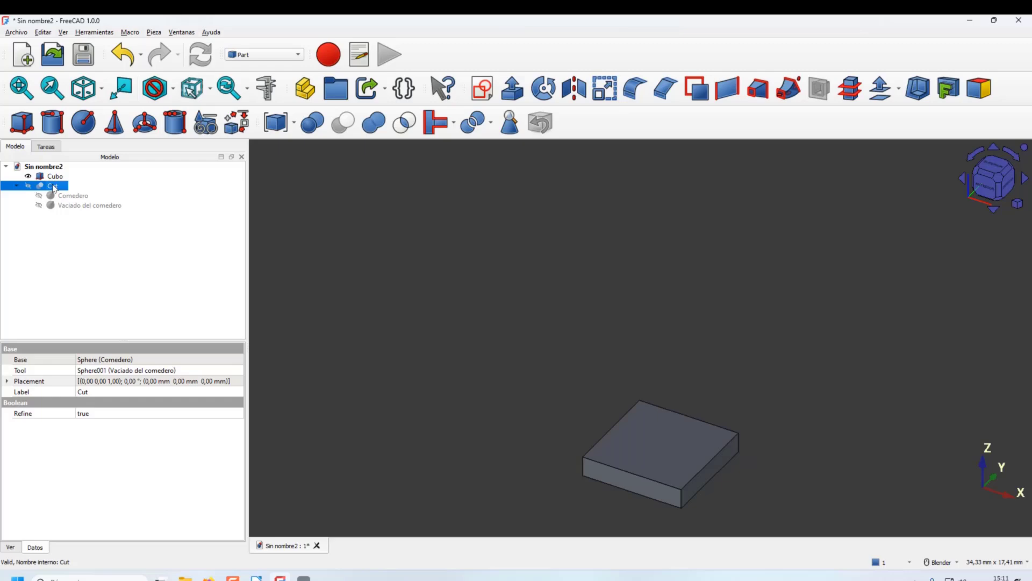
key("space")
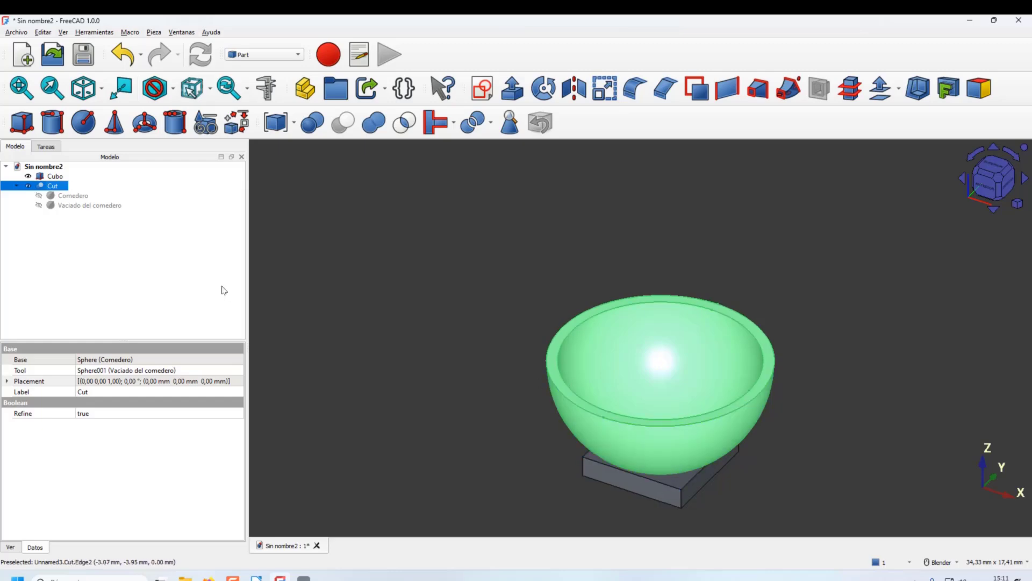
Step: Cut the cube from the hollowed bowl to flatten its base, and check the underside
left_click(55, 176, "ctrl")
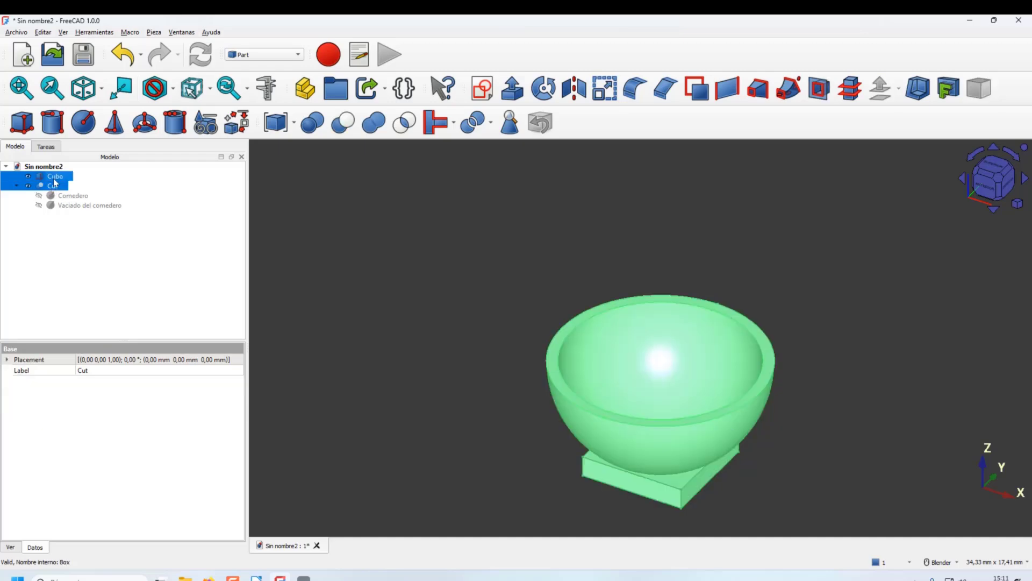
left_click(345, 125)
middle_click_drag(529, 451, 531, 405)
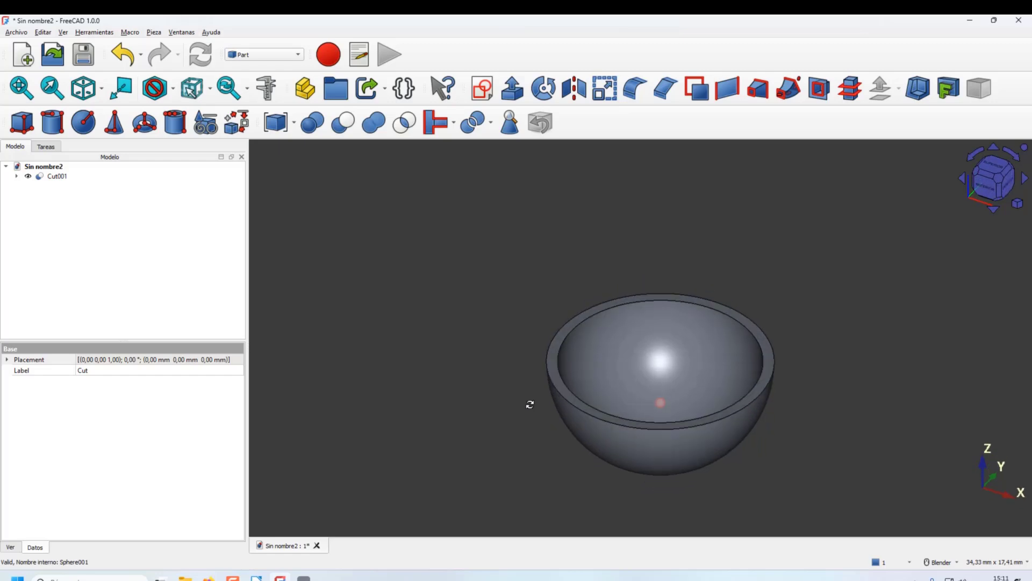